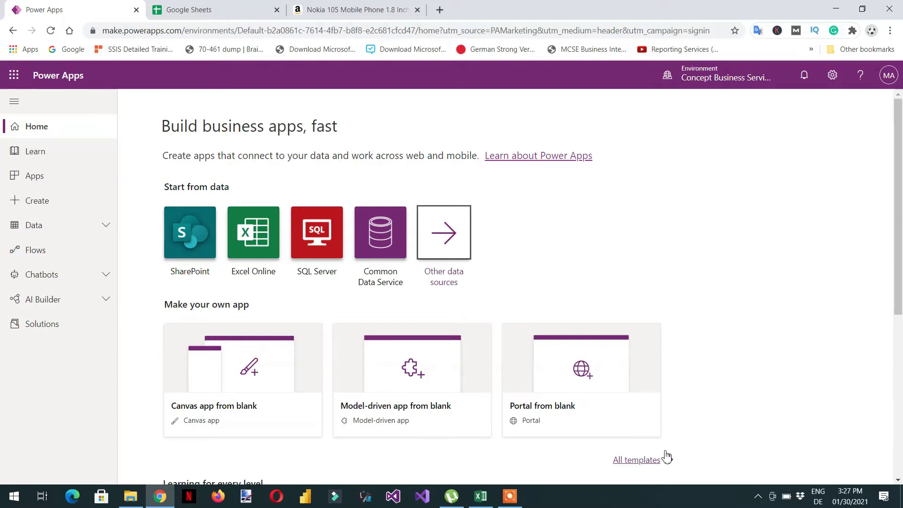
# Review the mobile phone data workbook in Excel and the Nokia 105 product page on Amazon in Chrome.
pyautogui.click(480, 498)
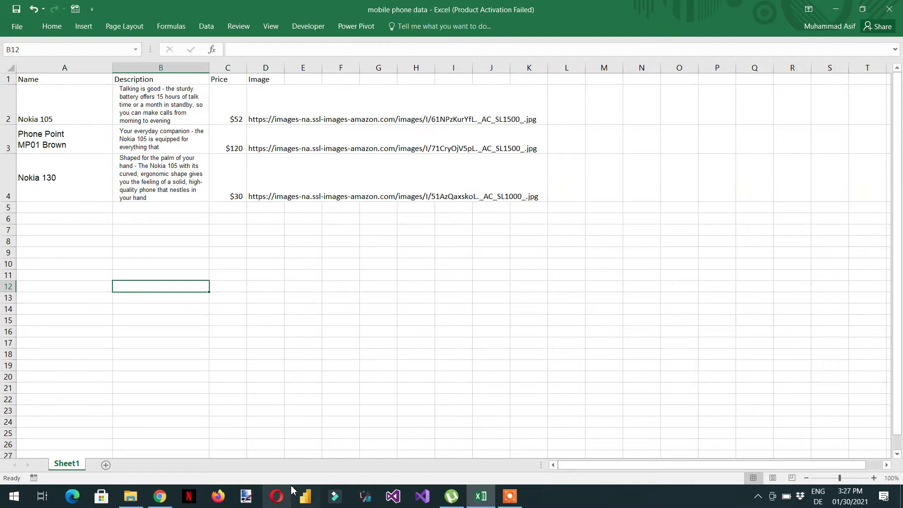
pyautogui.click(160, 497)
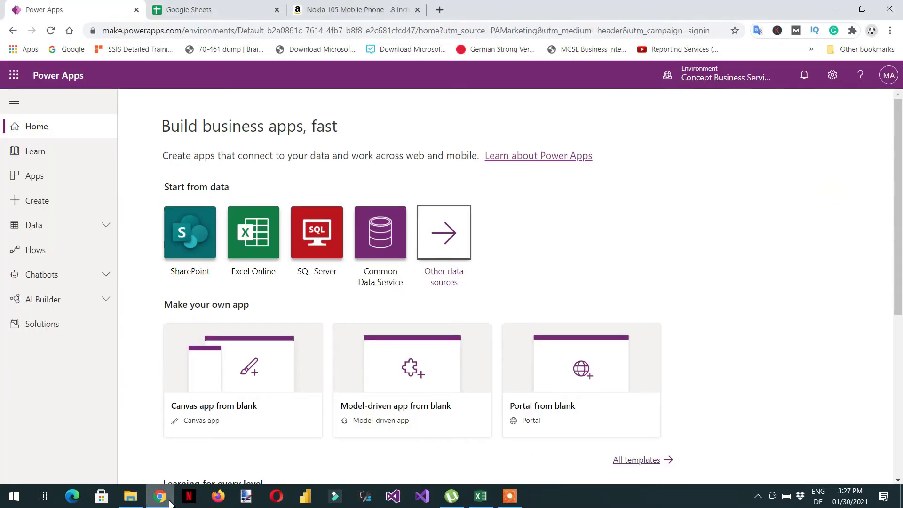
pyautogui.click(323, 6)
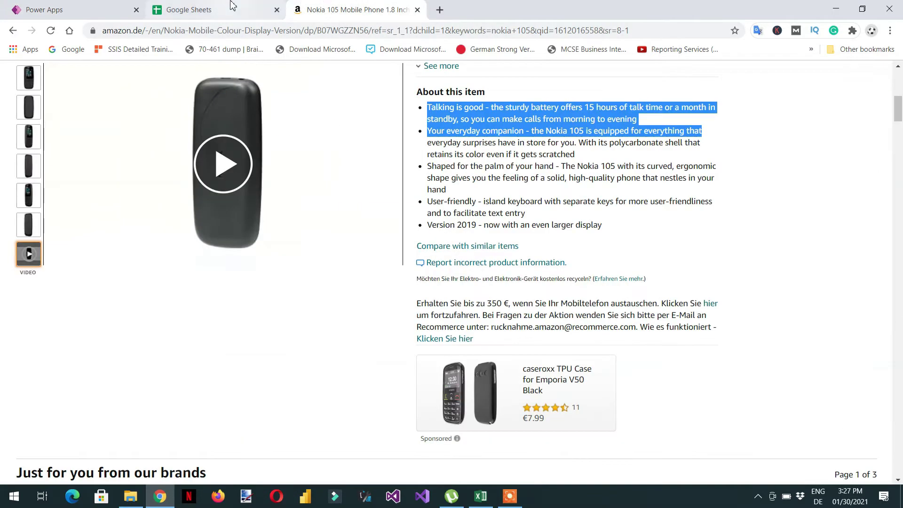
# Switch to Google Sheets and upload the mobile phone data workbook from the Documents folder.
pyautogui.click(232, 6)
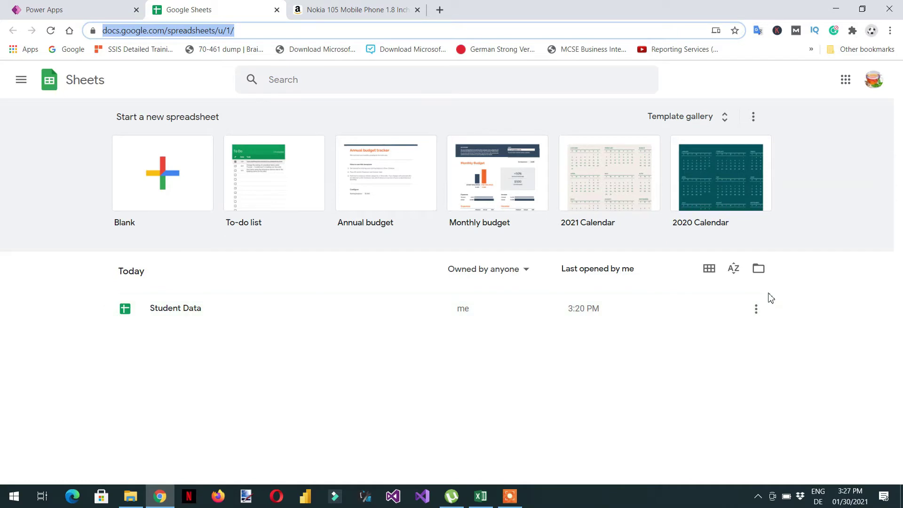
pyautogui.click(759, 268)
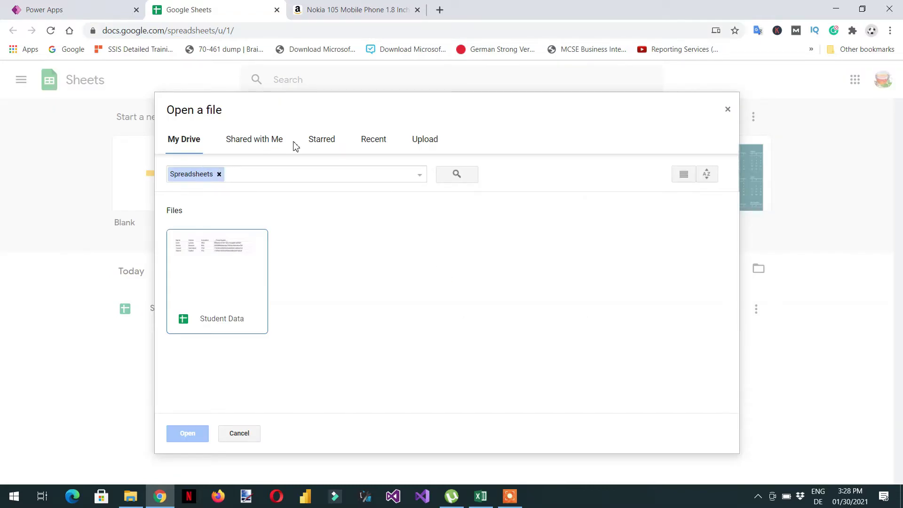
pyautogui.click(373, 139)
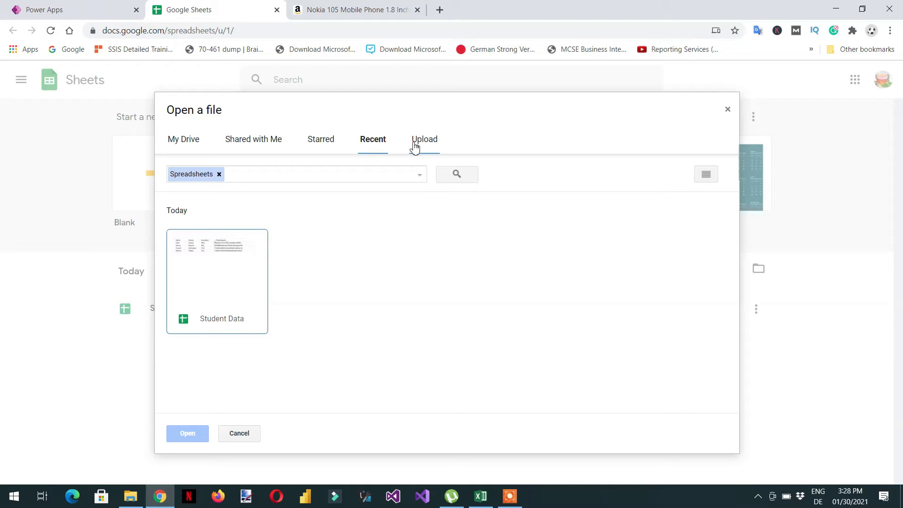
pyautogui.click(418, 145)
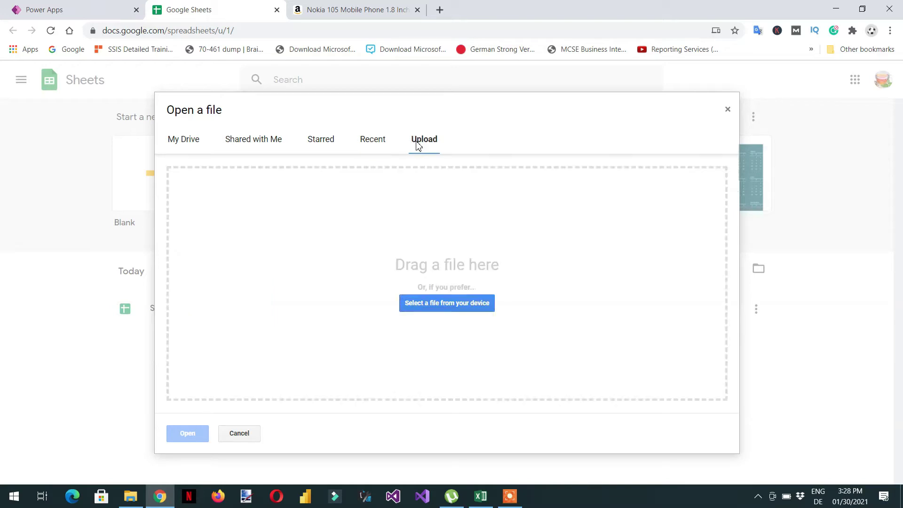
pyautogui.click(433, 302)
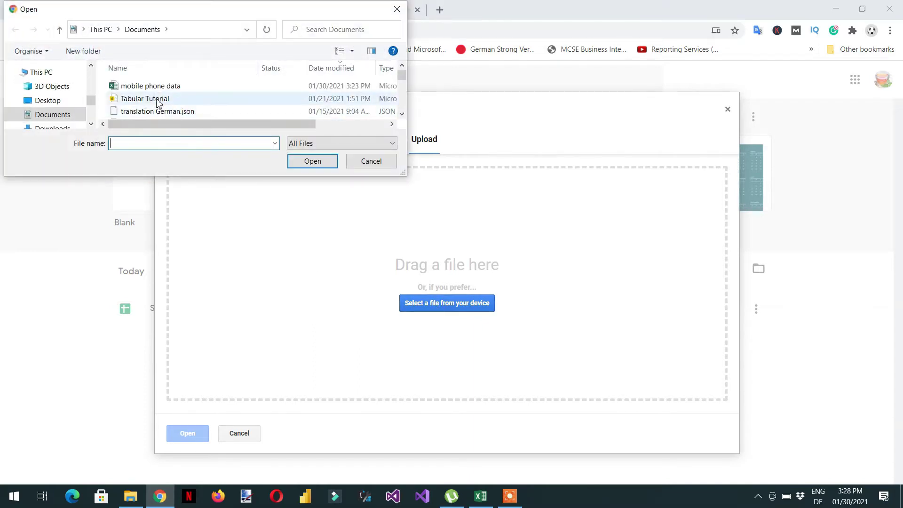
pyautogui.doubleClick(154, 87)
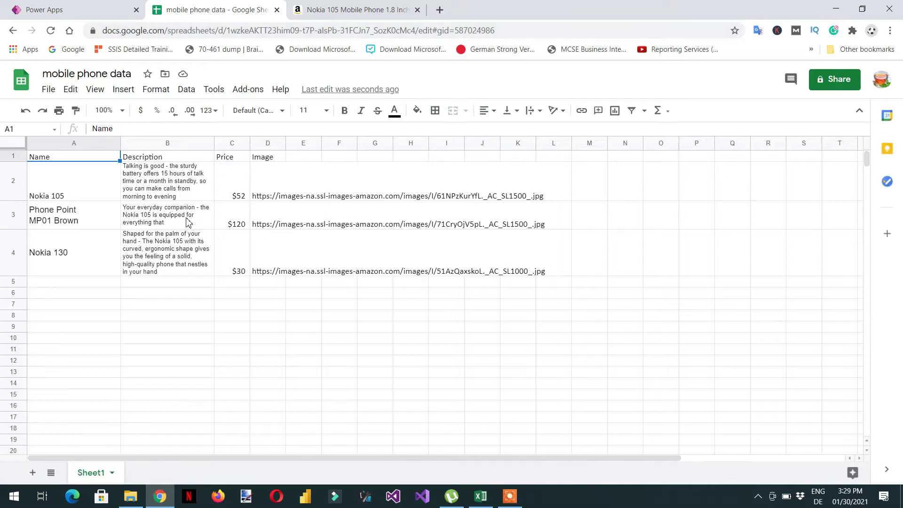
# In Power Apps, create an app from other data sources, connecting the existing Google Sheets connection to Sheet1 of the mobile phone data dataset.
pyautogui.click(108, 7)
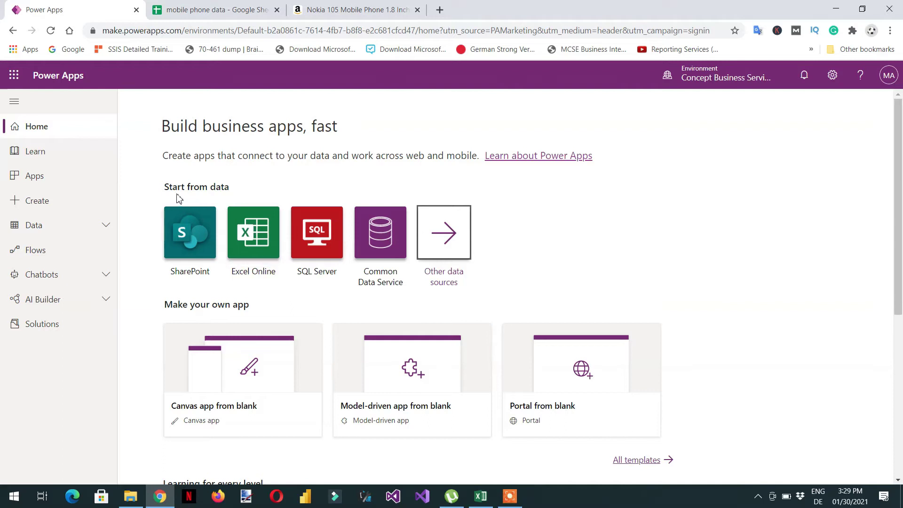
pyautogui.click(424, 245)
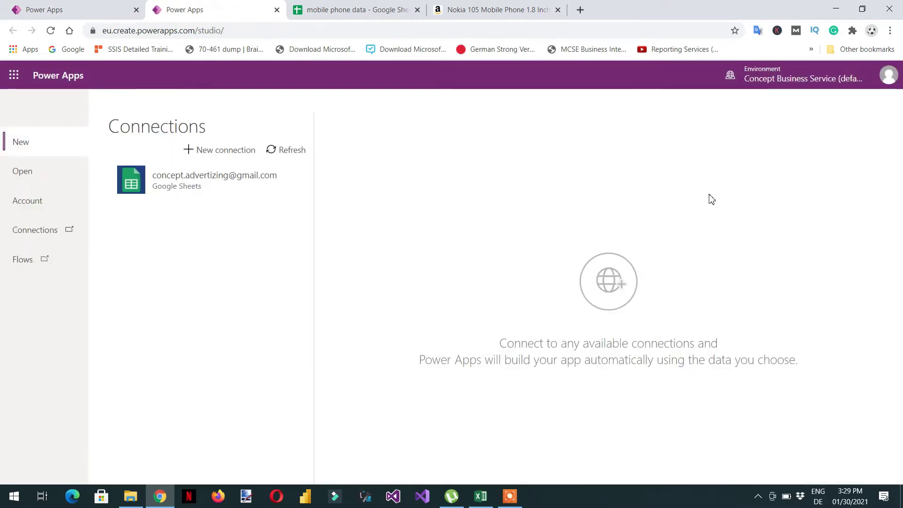
pyautogui.click(174, 184)
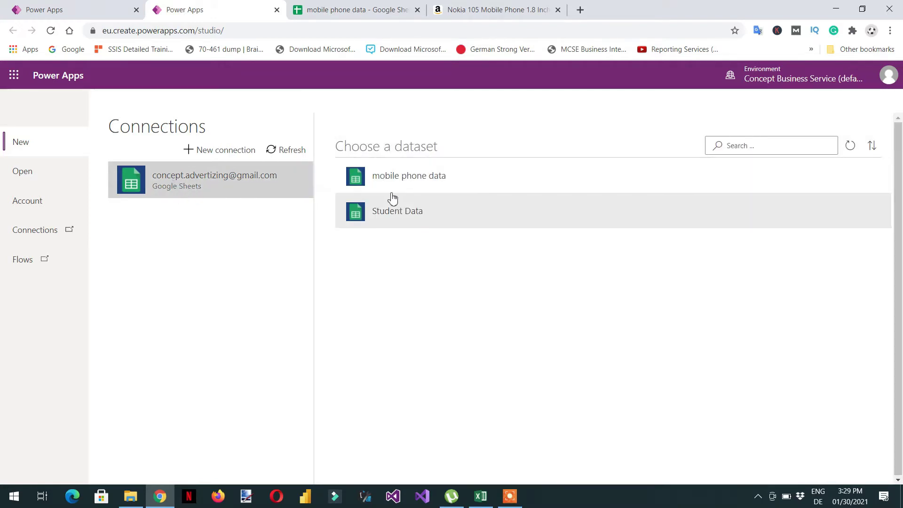
pyautogui.click(416, 181)
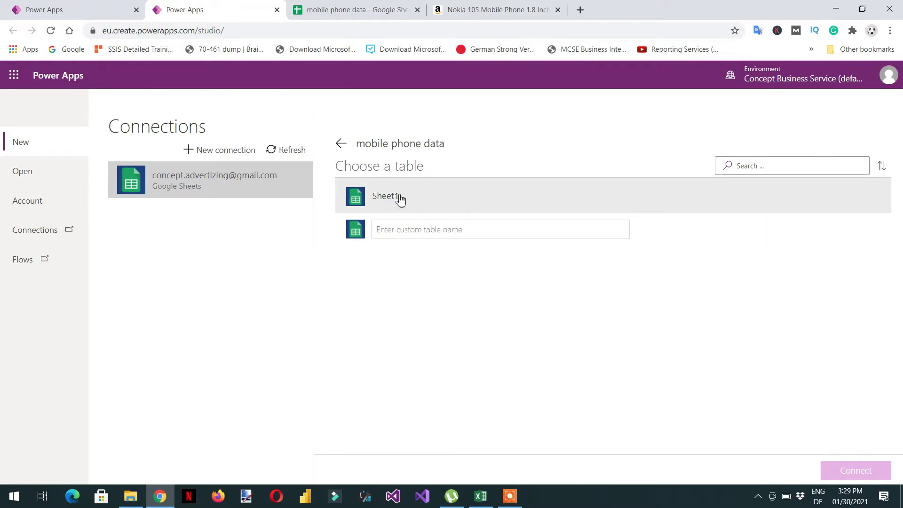
pyautogui.click(481, 496)
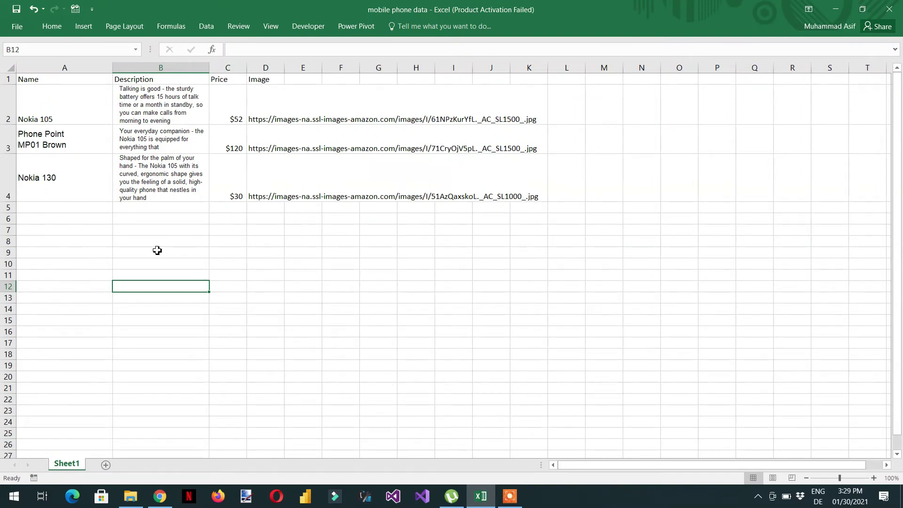
pyautogui.click(835, 8)
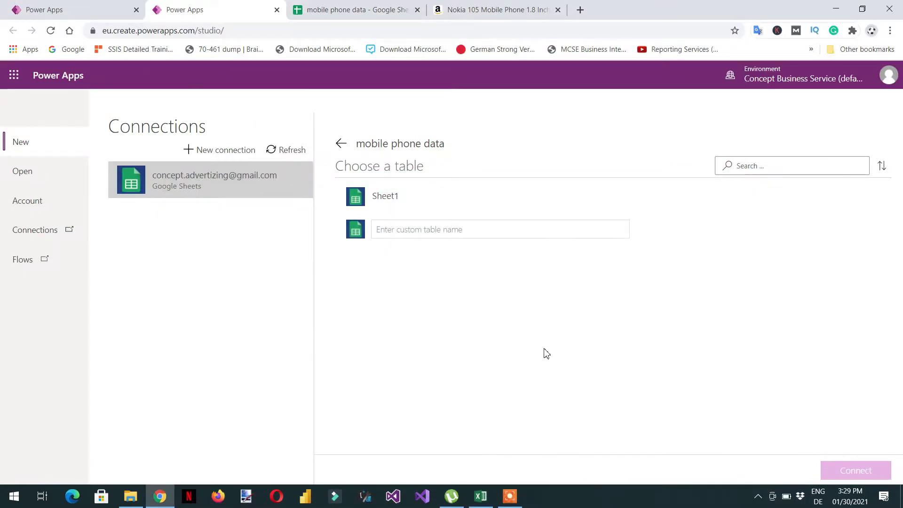
pyautogui.click(429, 198)
pyautogui.click(886, 470)
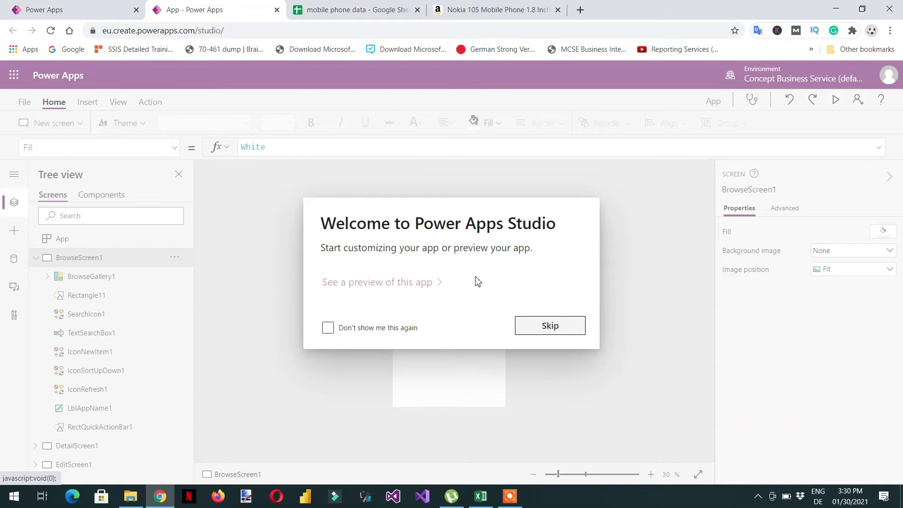
# Skip the studio welcome message and examine the generated browse screen's gallery at 50% zoom.
pyautogui.click(541, 325)
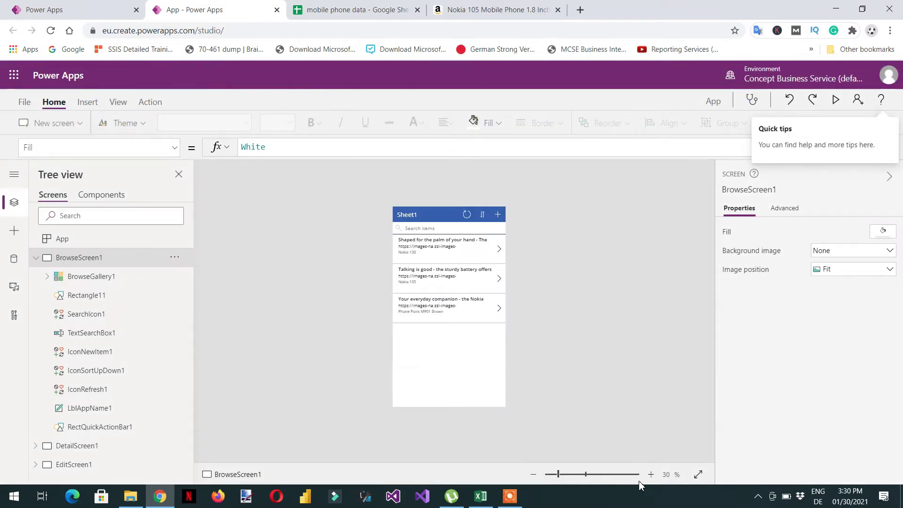
pyautogui.click(653, 475)
pyautogui.click(652, 474)
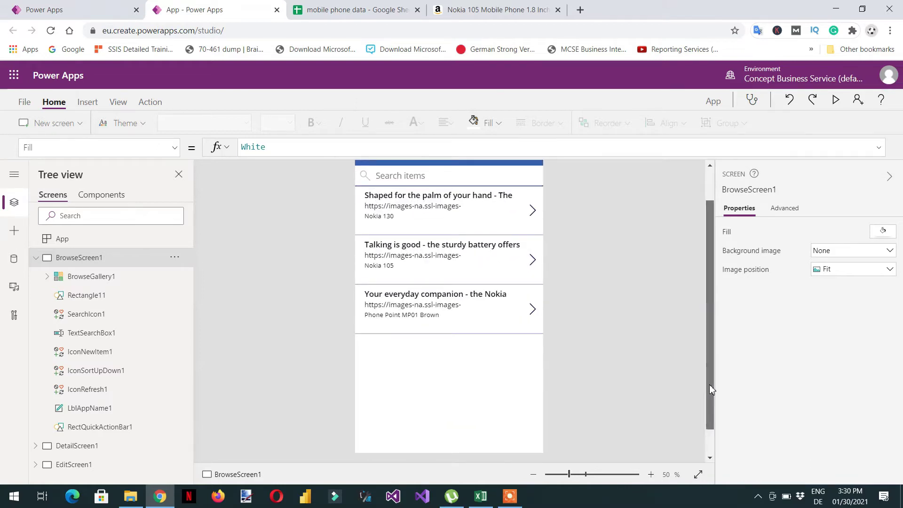
pyautogui.moveTo(709, 384); pyautogui.dragTo(710, 367)
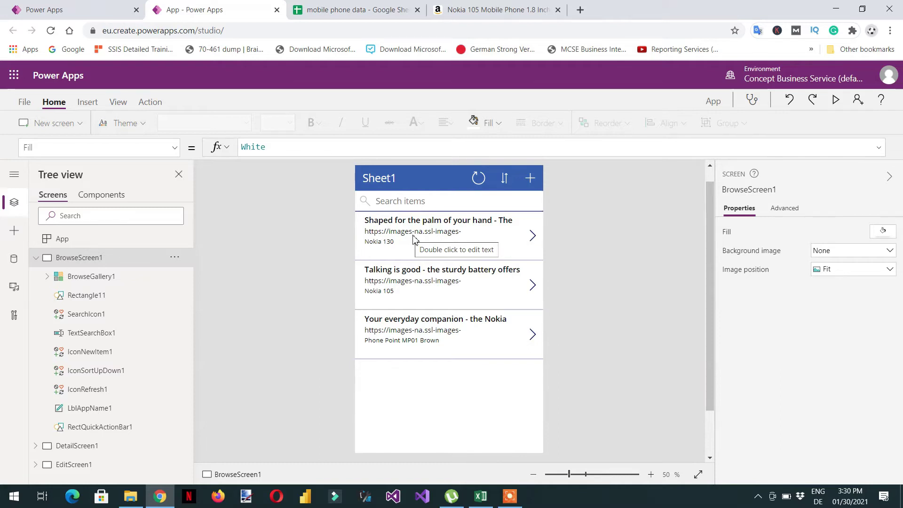
# In the mobile phone data Google Sheet, change the header in cell D1 to Image[Image].
pyautogui.click(350, 10)
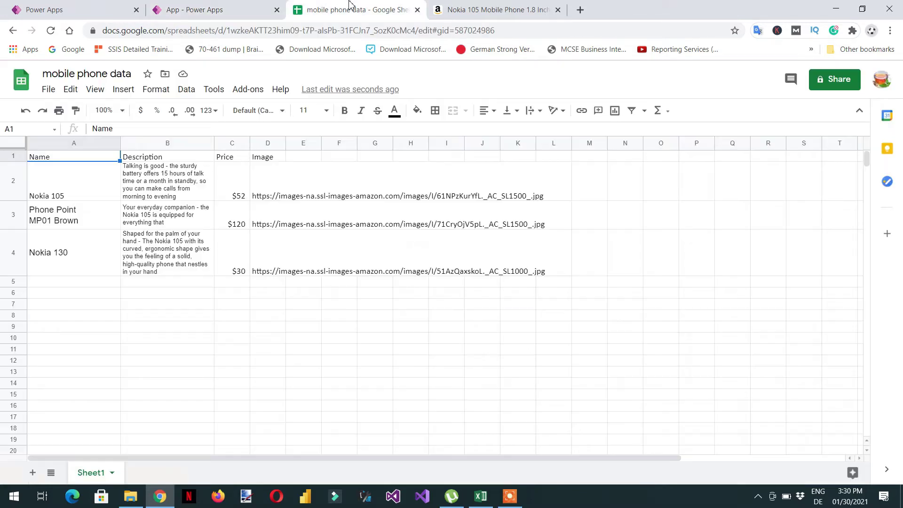
pyautogui.click(267, 160)
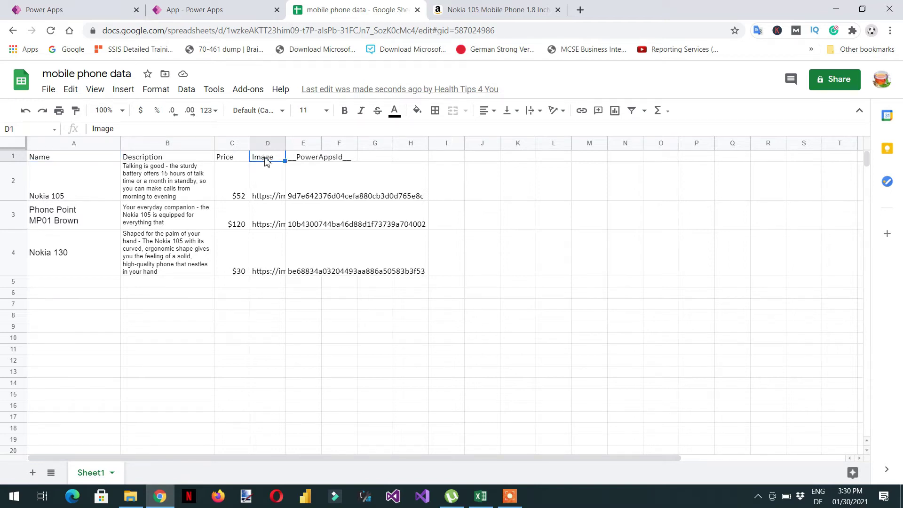
pyautogui.click(184, 131)
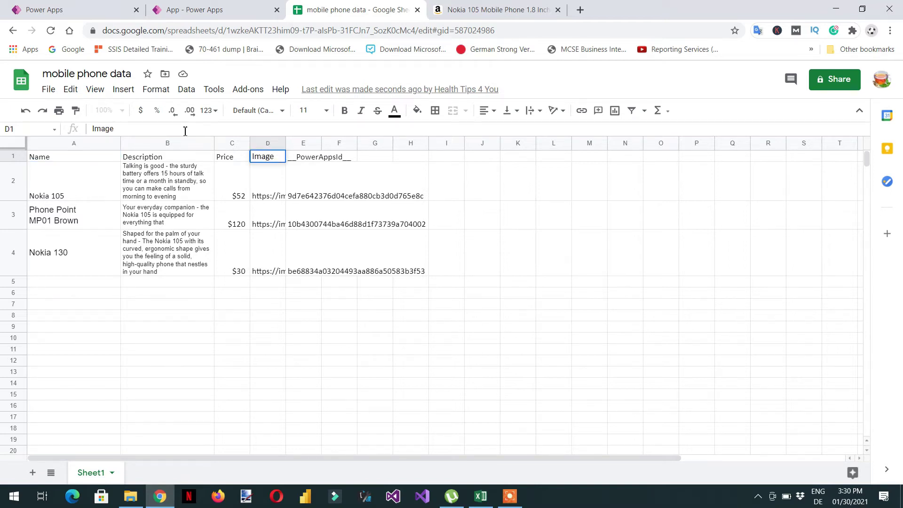
pyautogui.write('[Image')
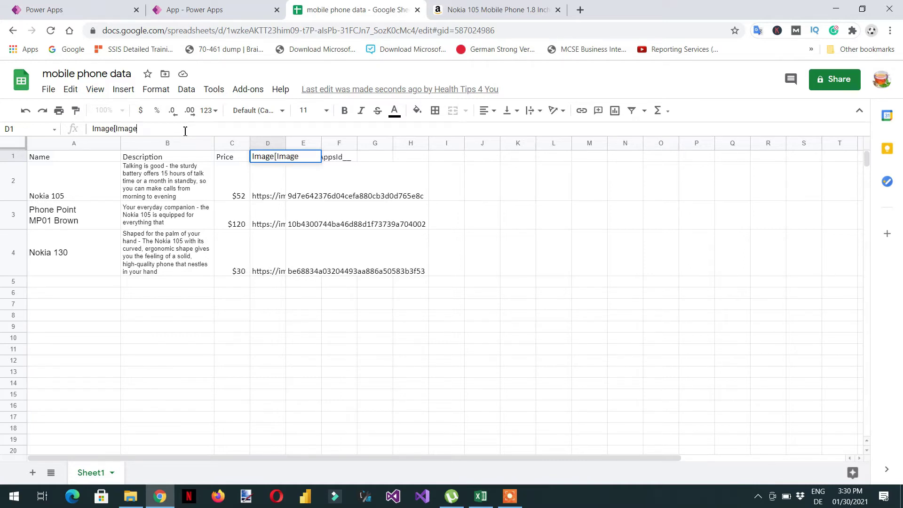
pyautogui.click(230, 327)
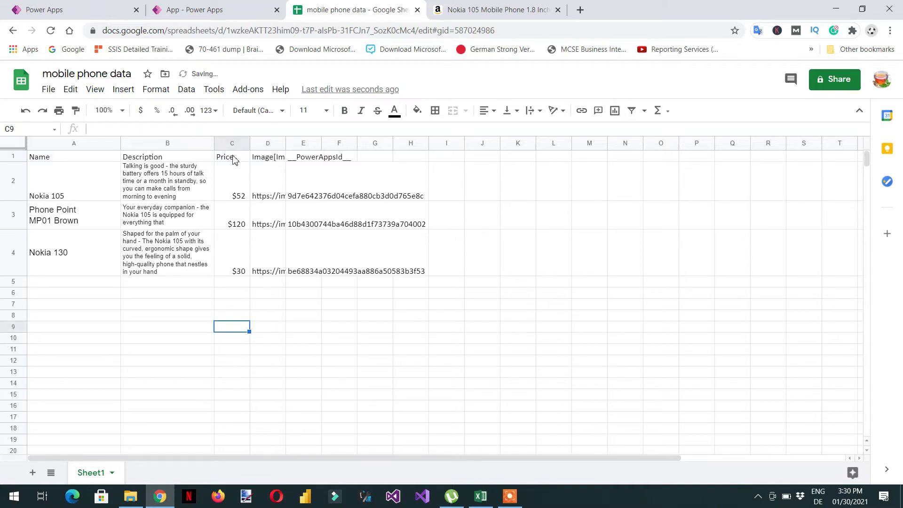
pyautogui.click(278, 160)
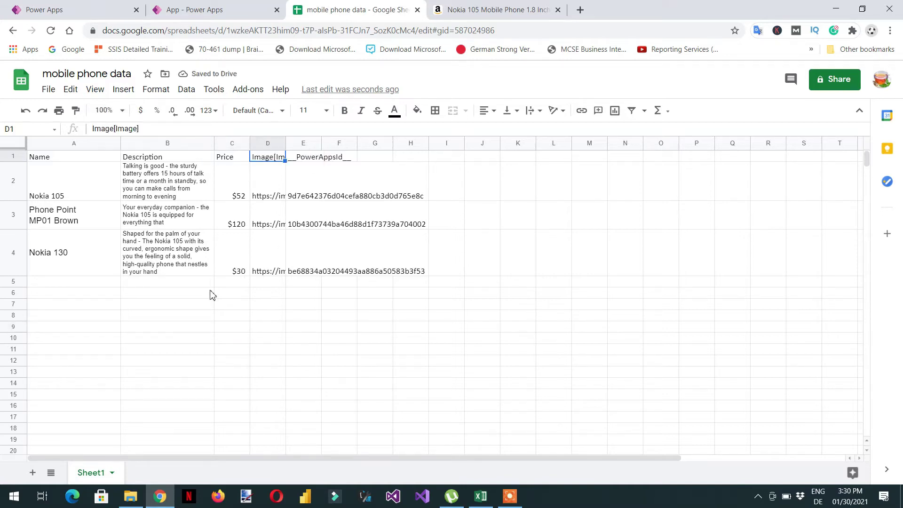
# Return to the Power Apps studio and reload the page, discarding the unsaved app.
pyautogui.click(219, 7)
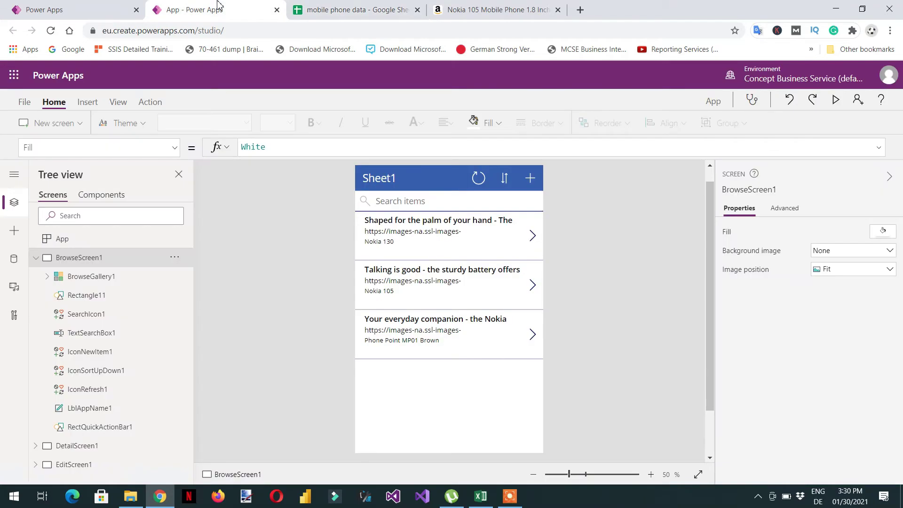
pyautogui.click(236, 30)
pyautogui.press('Return')
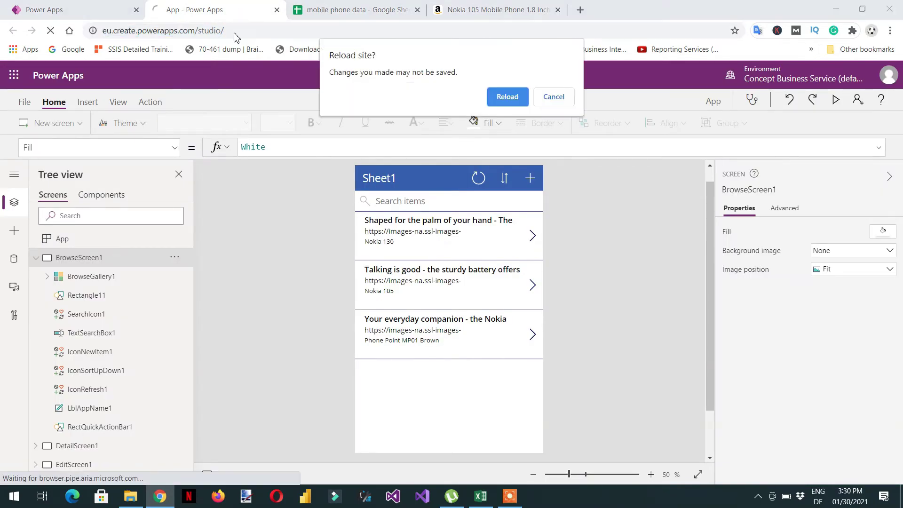
pyautogui.click(507, 96)
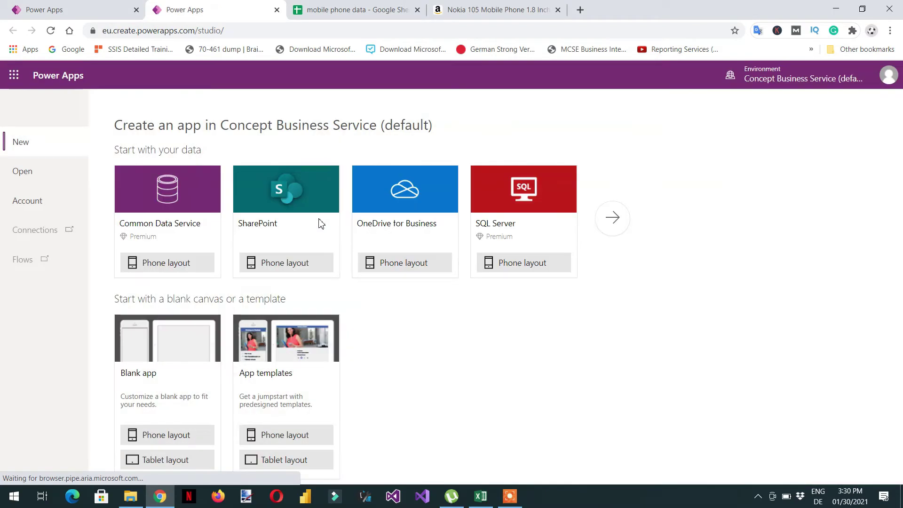
# Recreate the app by connecting Sheet1 of the mobile phone data dataset through the existing Google Sheets connection.
pyautogui.click(614, 228)
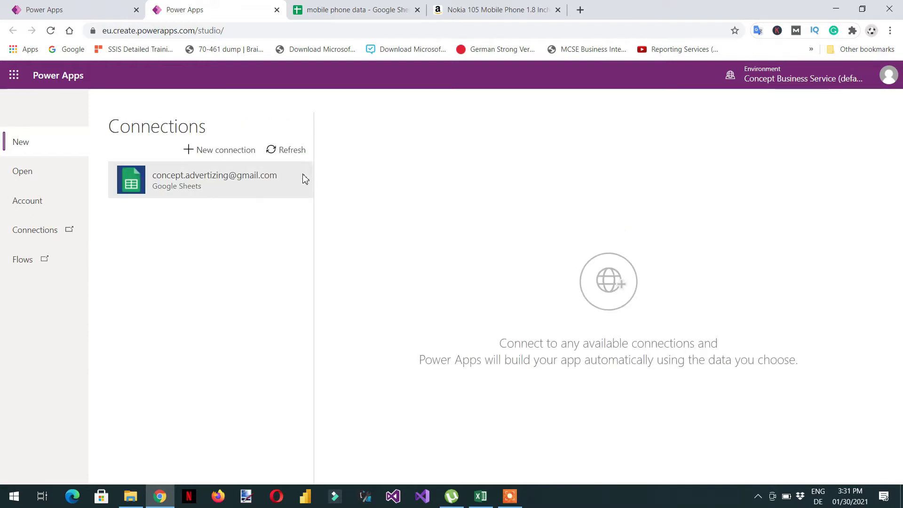
pyautogui.click(228, 186)
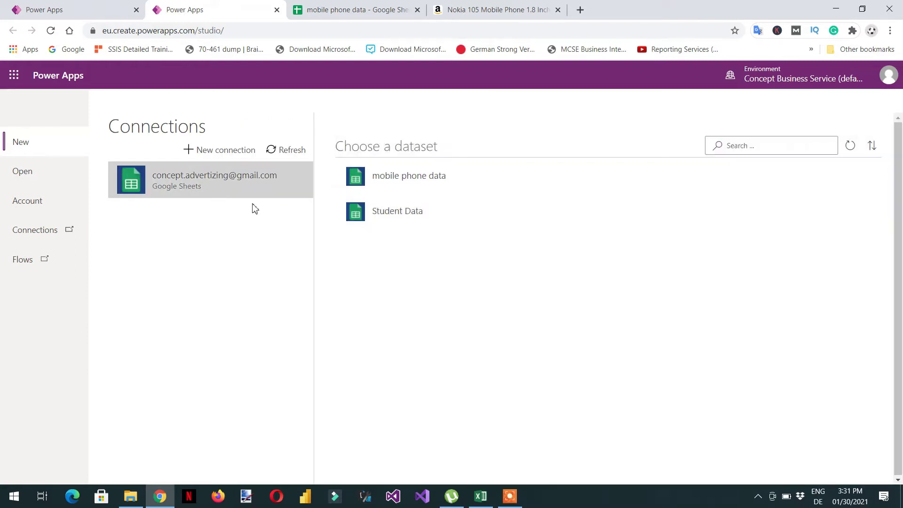
pyautogui.click(414, 182)
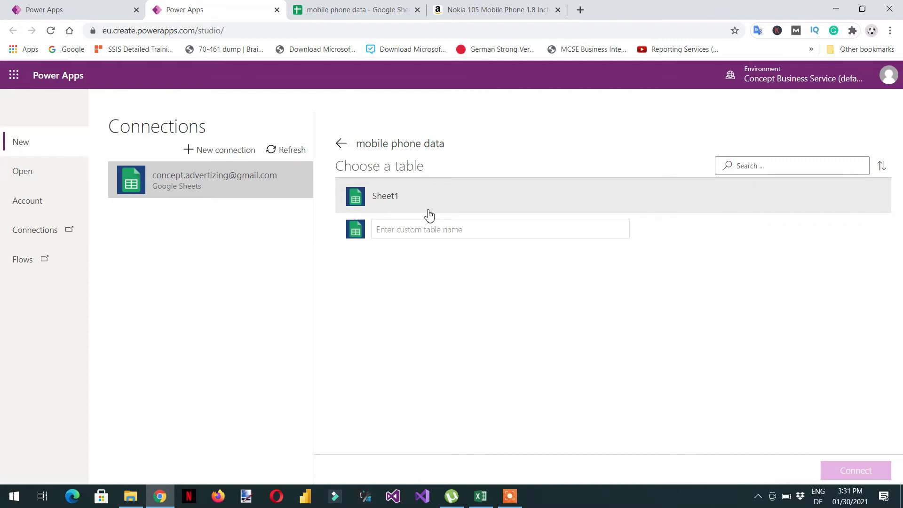
pyautogui.click(423, 211)
pyautogui.click(860, 471)
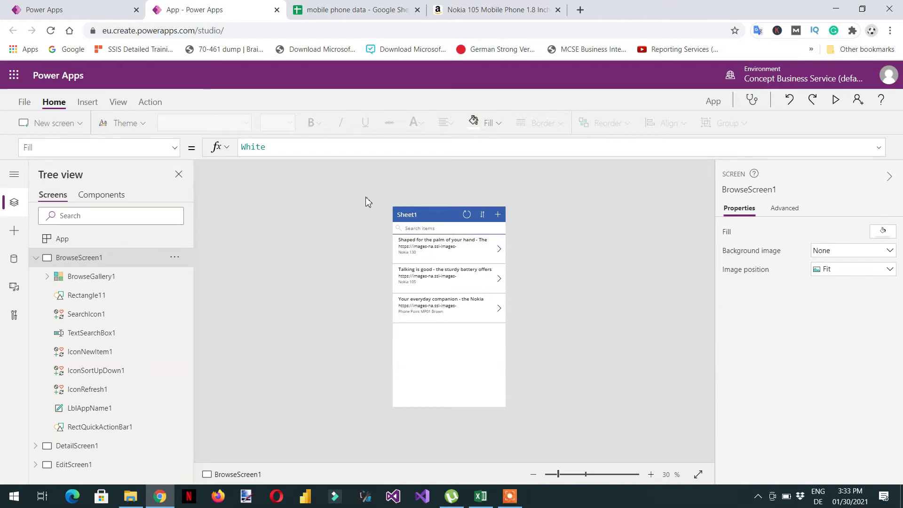
# In the mobile phone data Google Sheet, change the D1 header to Image [Image], with a space before the bracket.
pyautogui.click(358, 7)
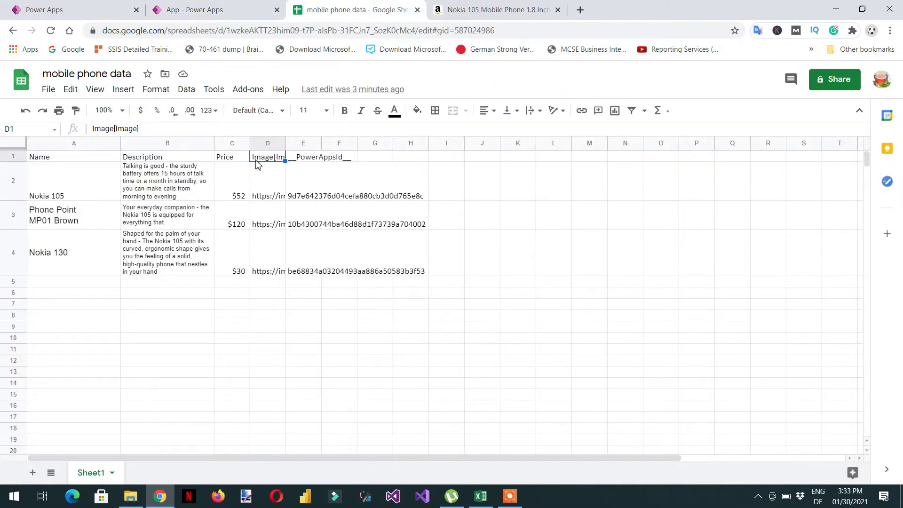
pyautogui.click(160, 131)
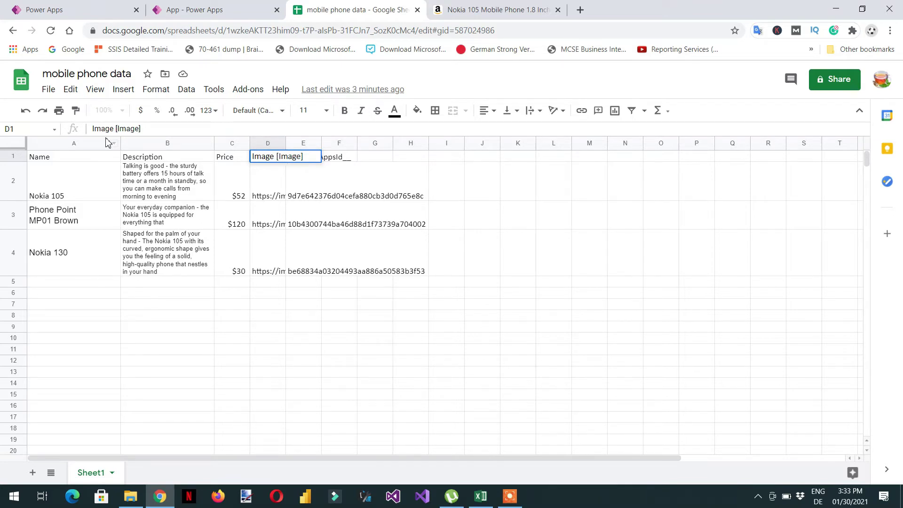
pyautogui.press('Return')
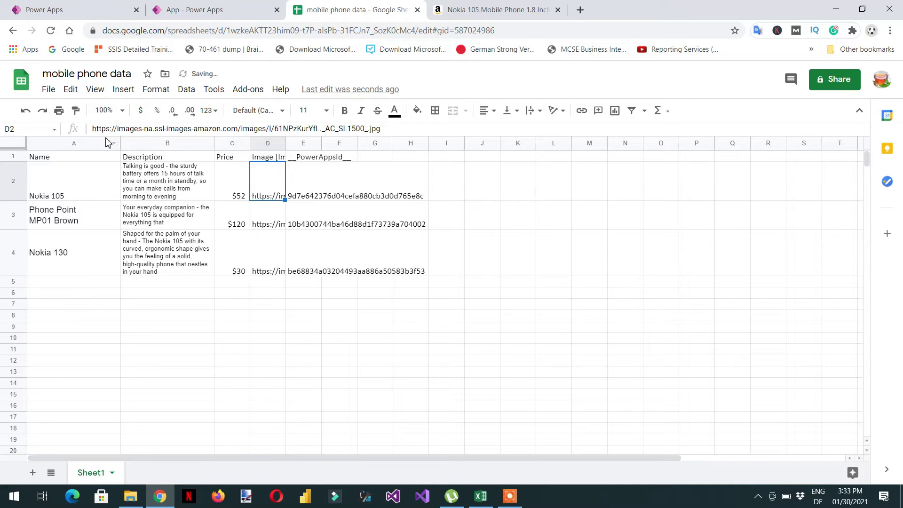
# Leave the unsaved app, recreate it from the mobile phone data sheet, and skip the studio welcome dialog.
pyautogui.click(277, 10)
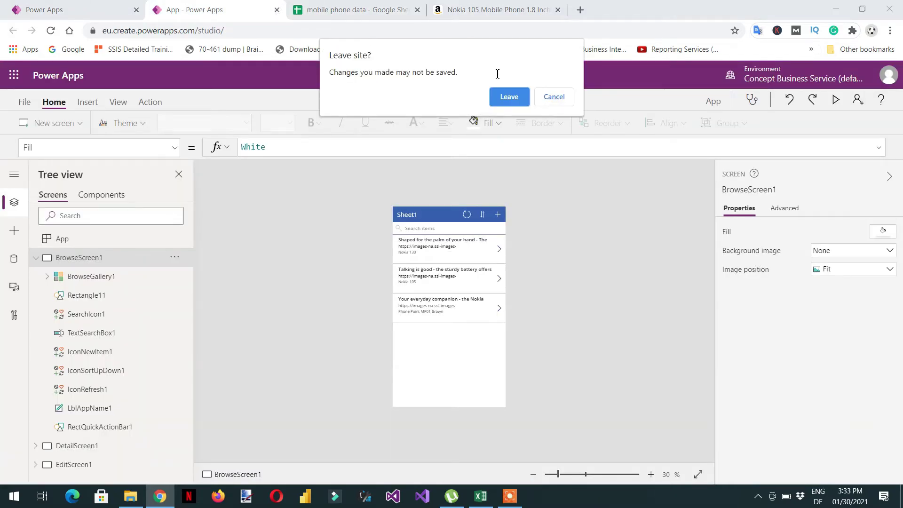
pyautogui.click(507, 96)
pyautogui.click(94, 7)
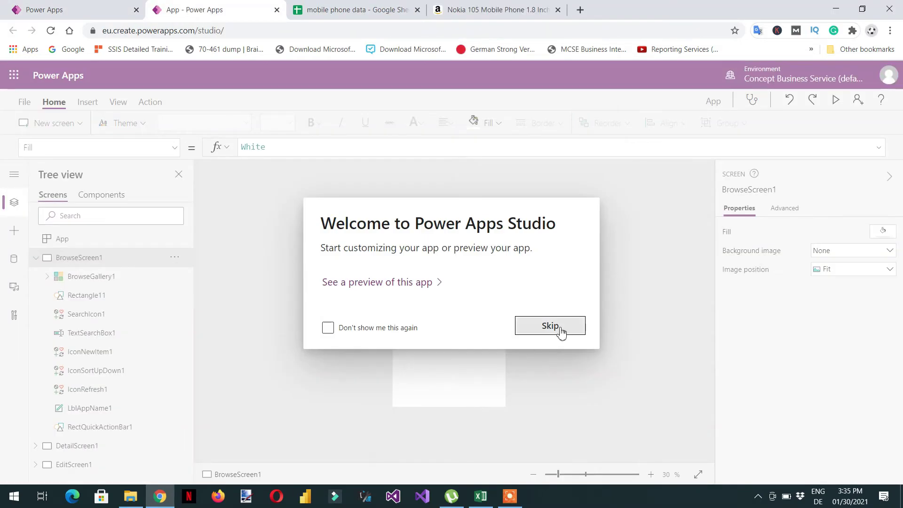
pyautogui.click(561, 331)
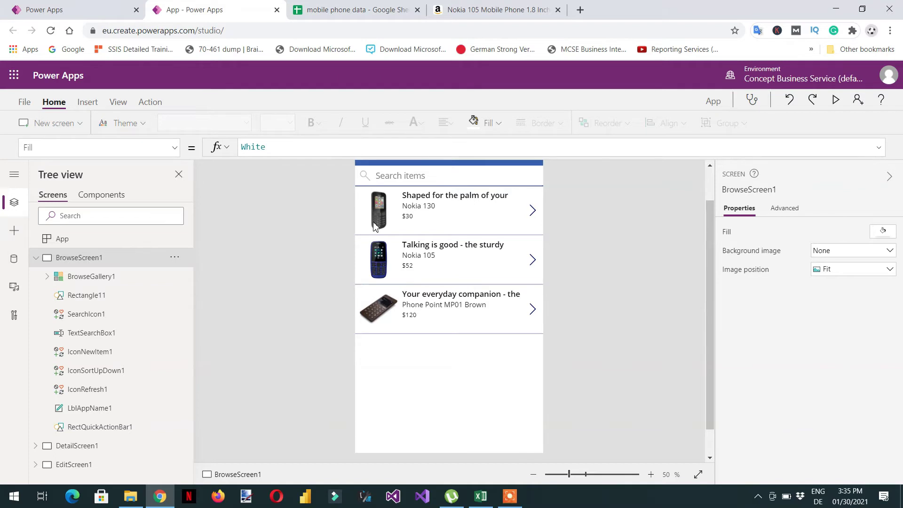
# Check the exact wording of the D1 header in the mobile phone data Google Sheet, and return to the Power Apps studio.
pyautogui.click(328, 5)
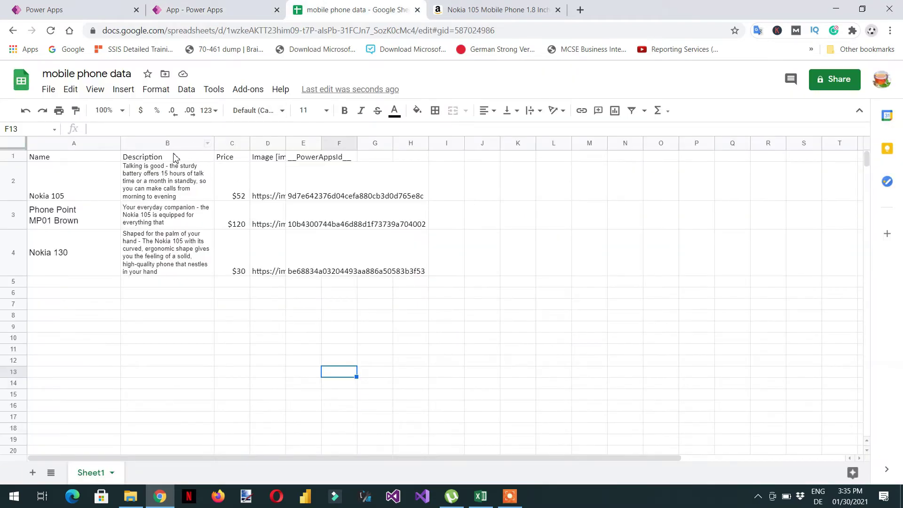
pyautogui.click(267, 160)
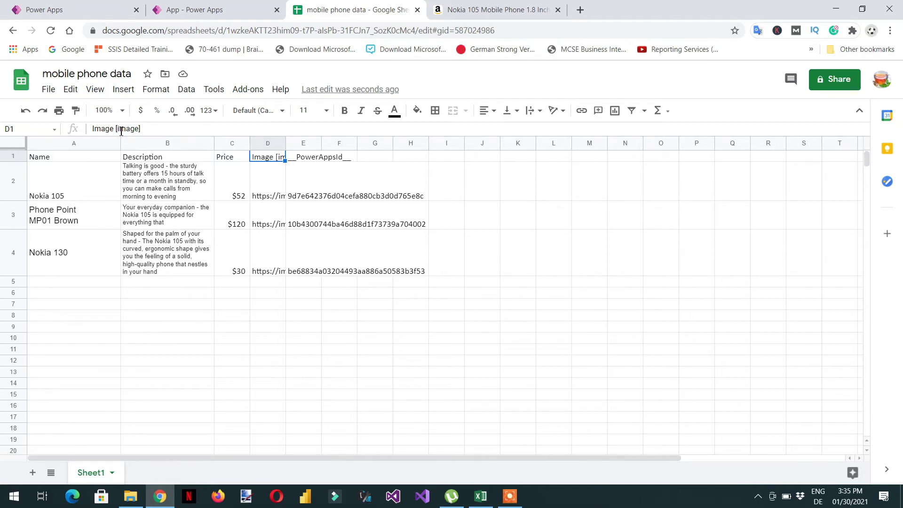
pyautogui.hotkey('ctrl', 'shift', 'Tab')
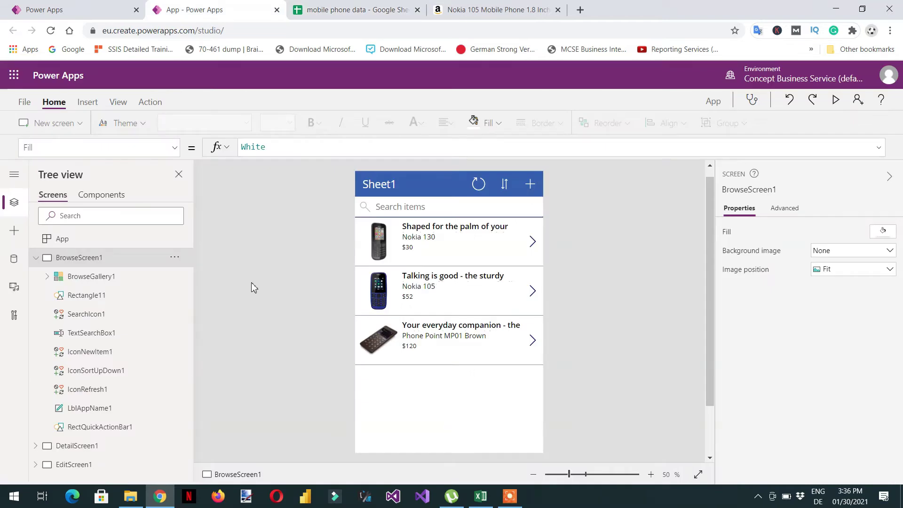
# Change the browse screen's title label text to Mobile phones.
pyautogui.click(385, 192)
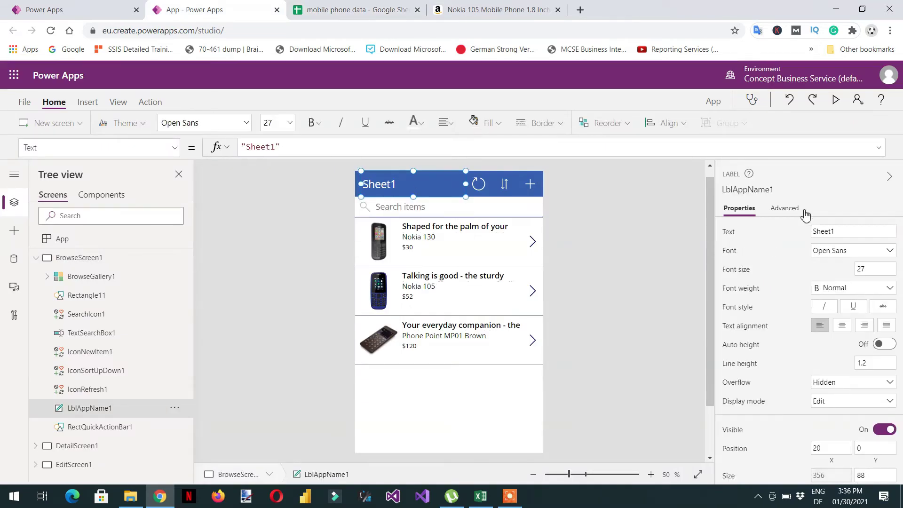
pyautogui.doubleClick(851, 231)
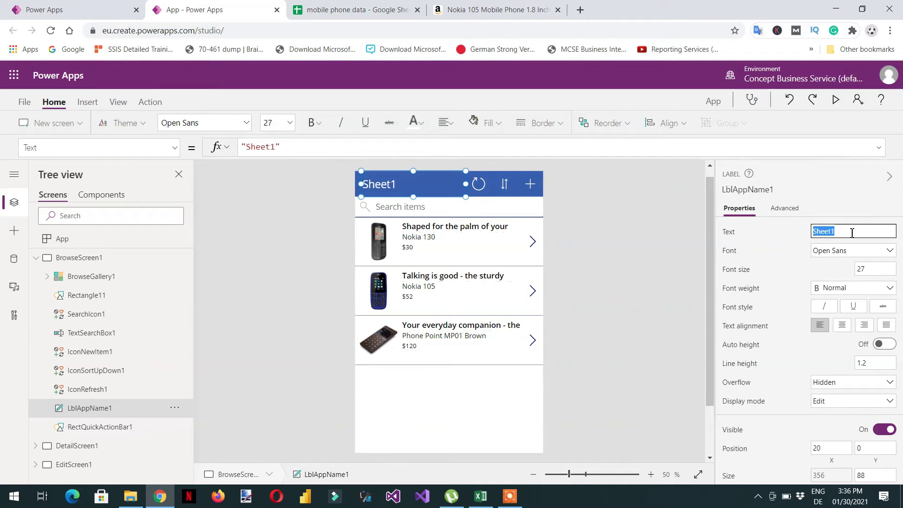
pyautogui.write('Mobile ')
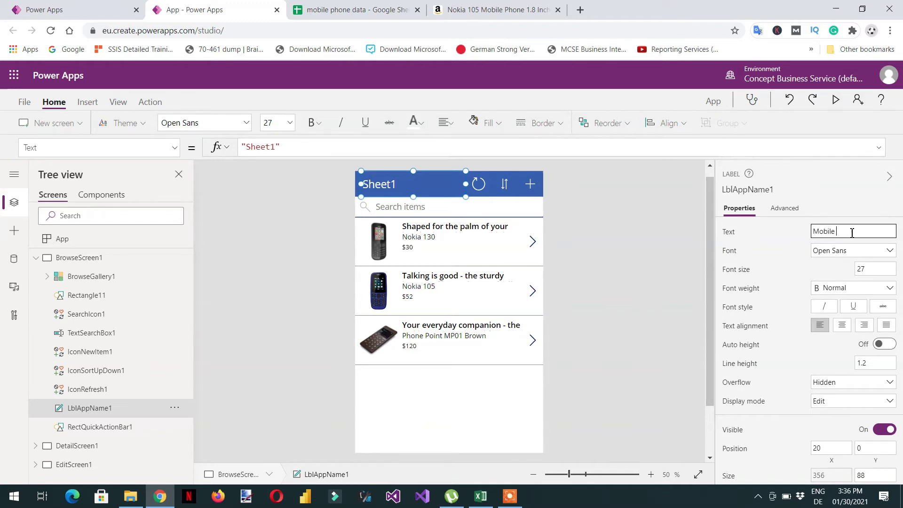
pyautogui.write('phone')
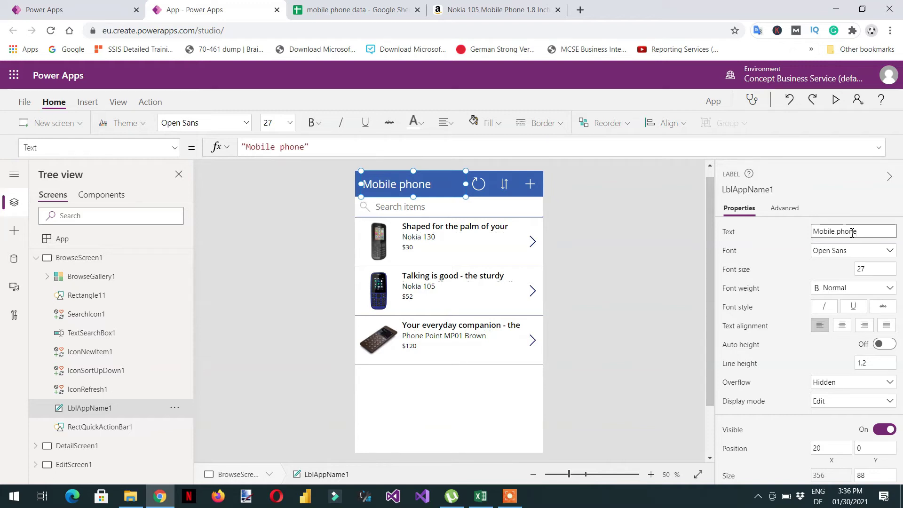
pyautogui.write('s')
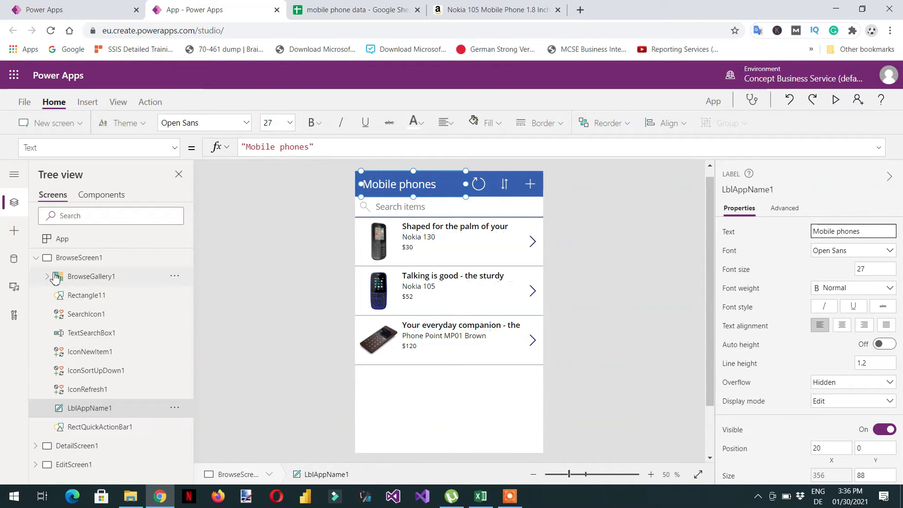
# Collapse BrowseScreen1, expand DetailScreen1, and open DetailForm1 with its data cards listed.
pyautogui.click(37, 258)
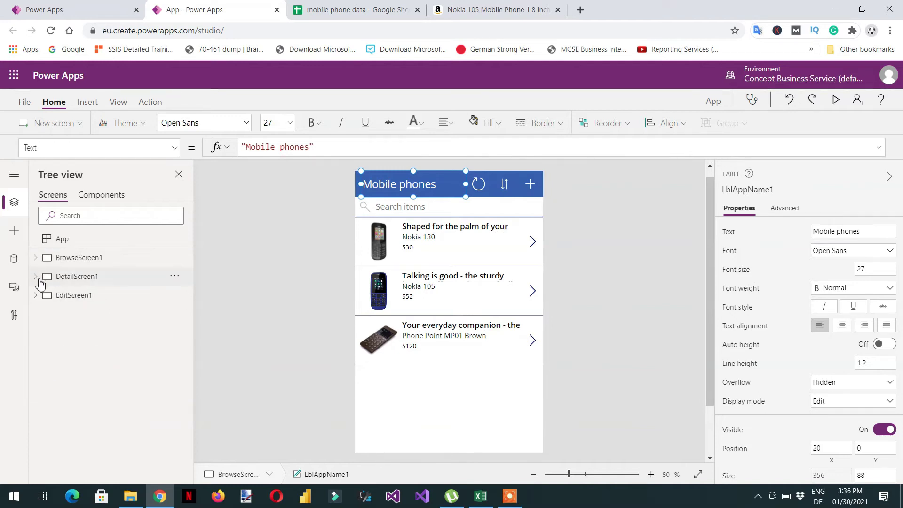
pyautogui.click(39, 280)
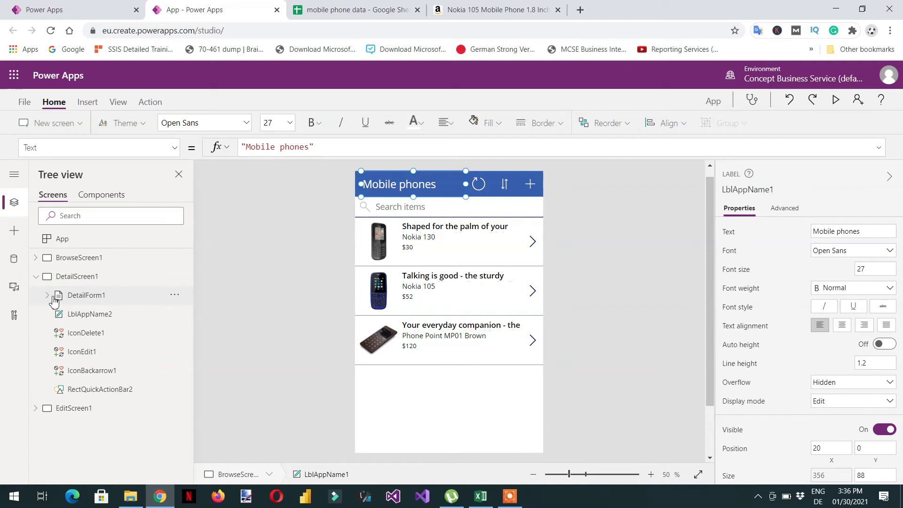
pyautogui.click(89, 297)
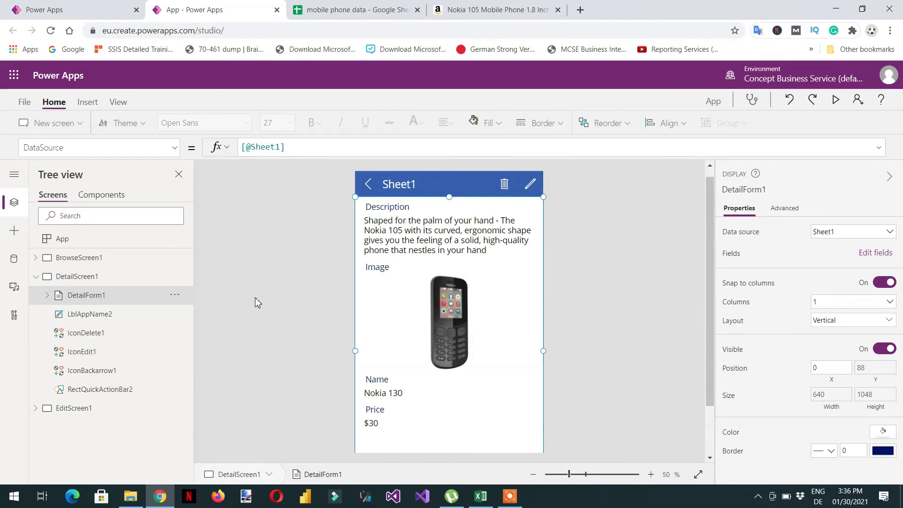
pyautogui.click(48, 296)
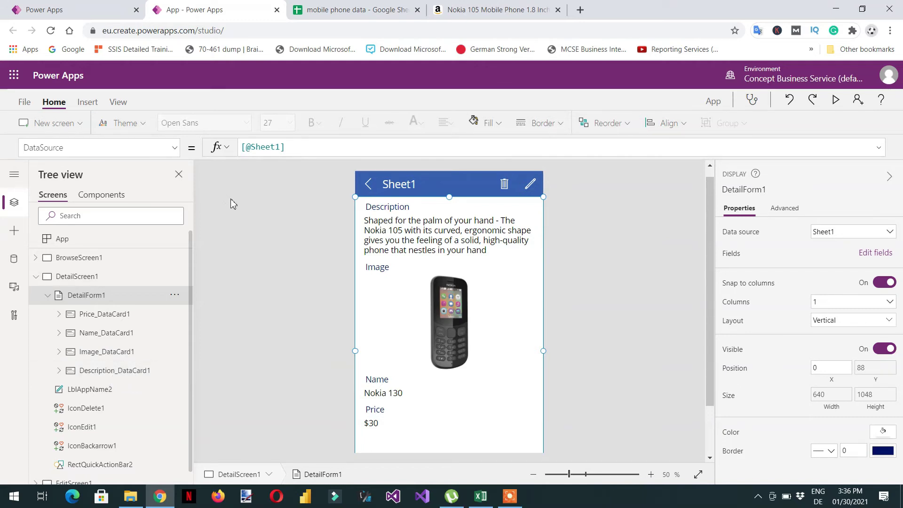
# Compare the Name, Description, Price and Image columns in the Google Sheet with the fields on the app's detail form.
pyautogui.click(376, 9)
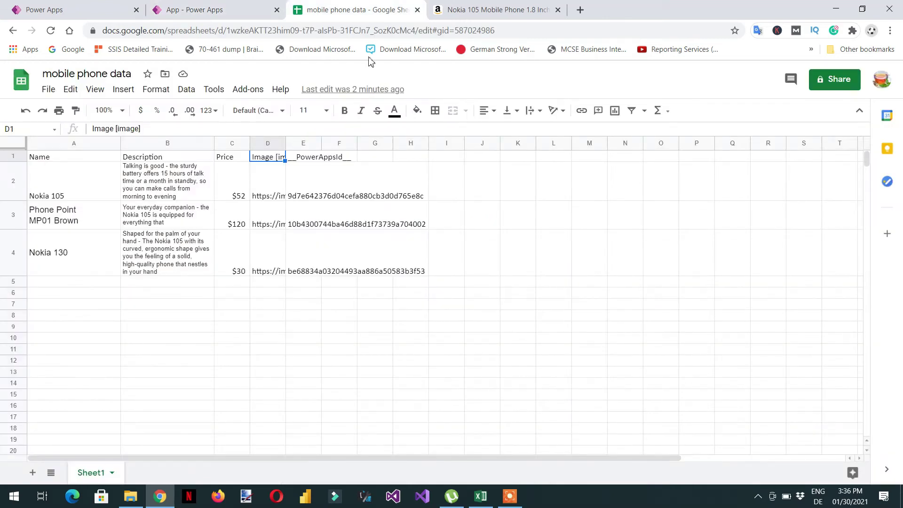
pyautogui.click(96, 144)
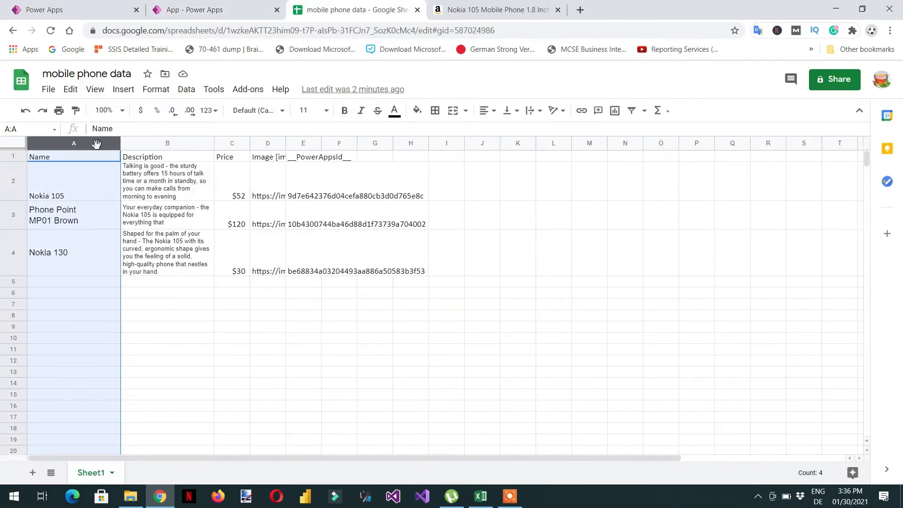
pyautogui.click(66, 160)
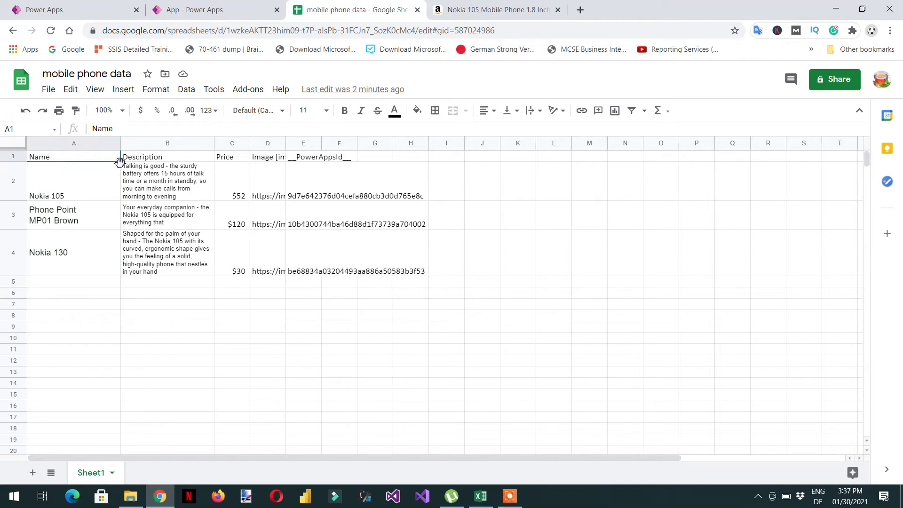
pyautogui.click(150, 158)
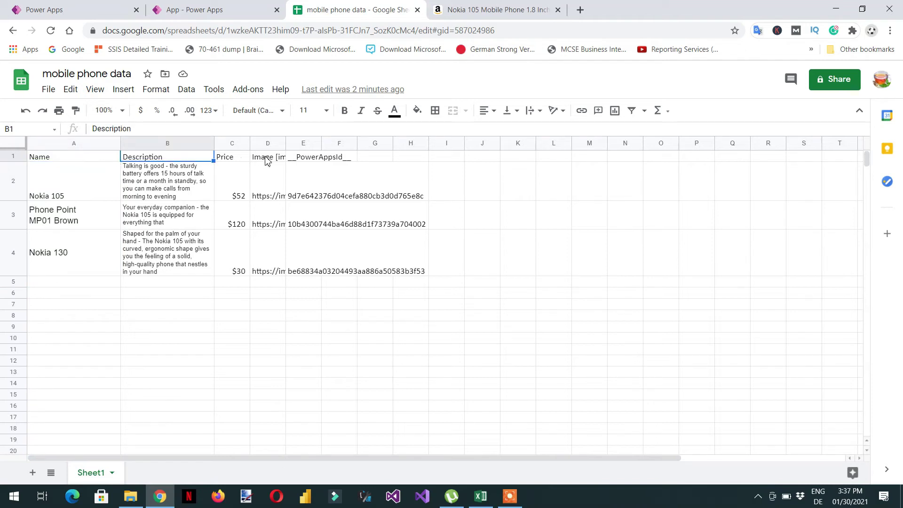
pyautogui.click(219, 6)
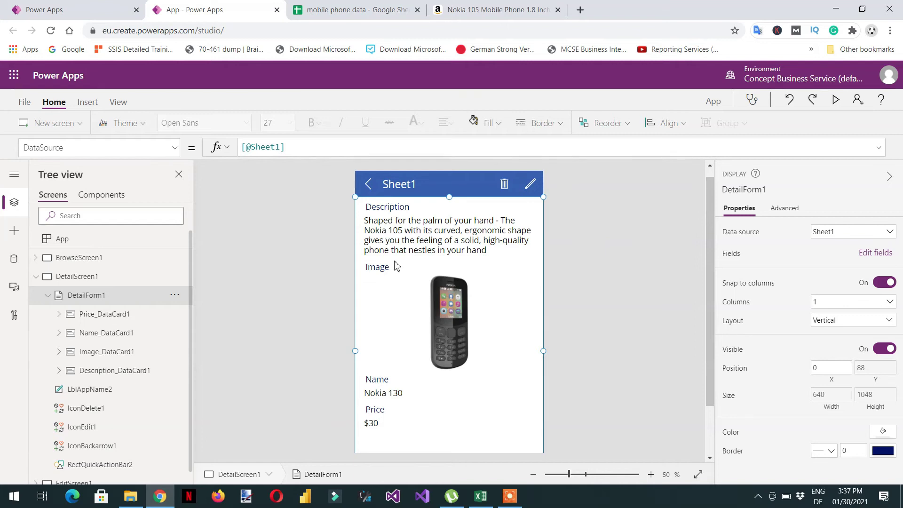
pyautogui.click(357, 9)
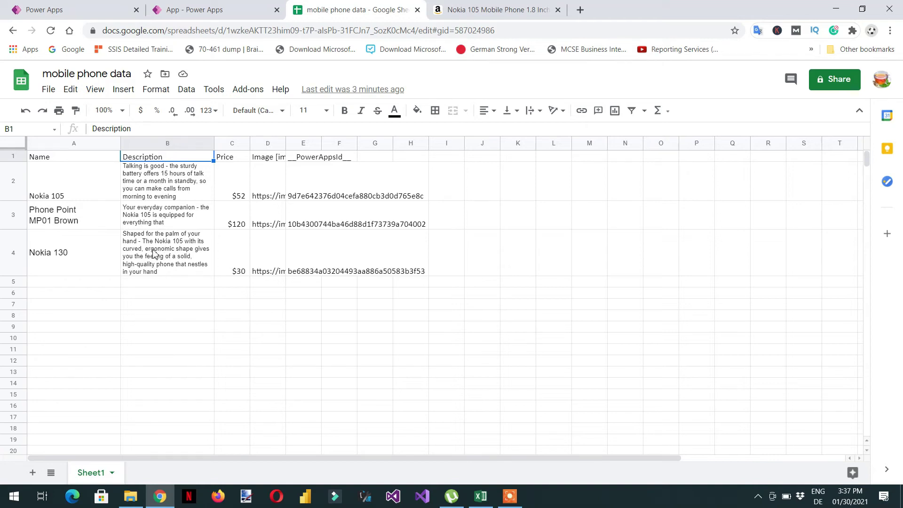
pyautogui.click(221, 8)
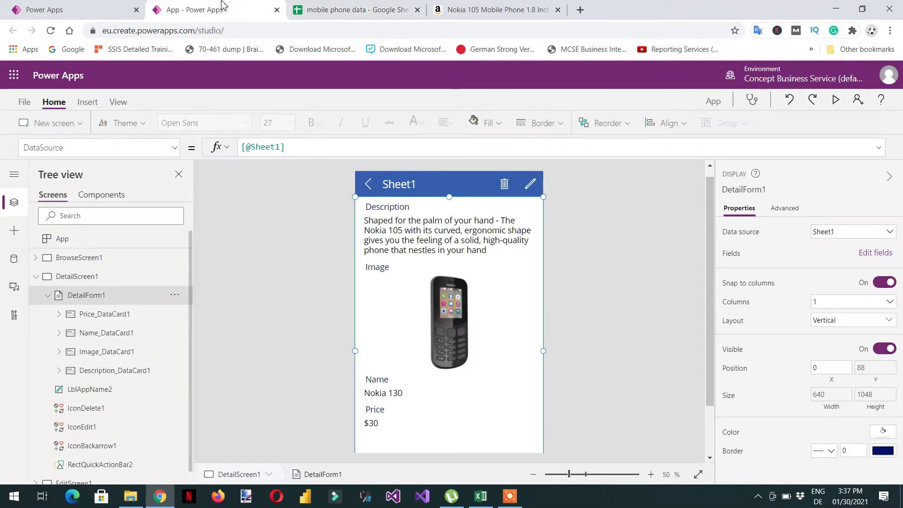
# Unlock the Price data card on the detail form and set its DisplayName to "Latest Price".
pyautogui.click(108, 315)
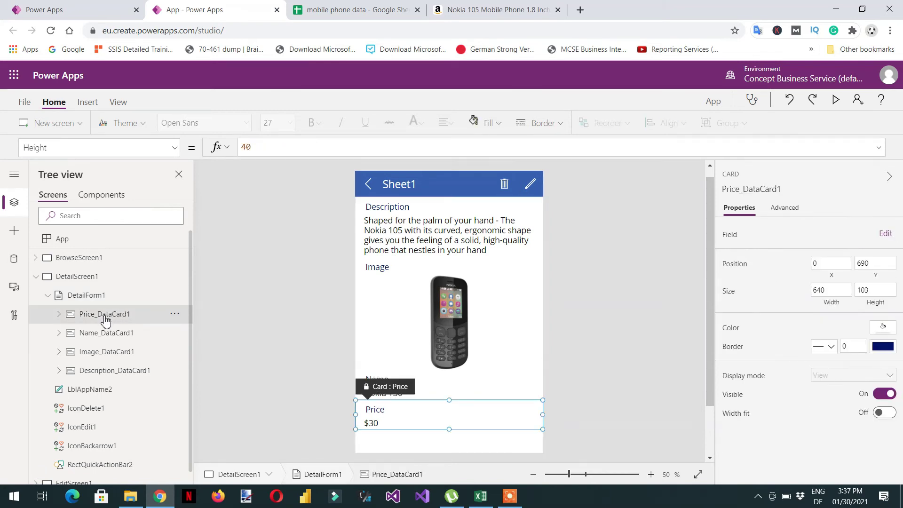
pyautogui.click(788, 212)
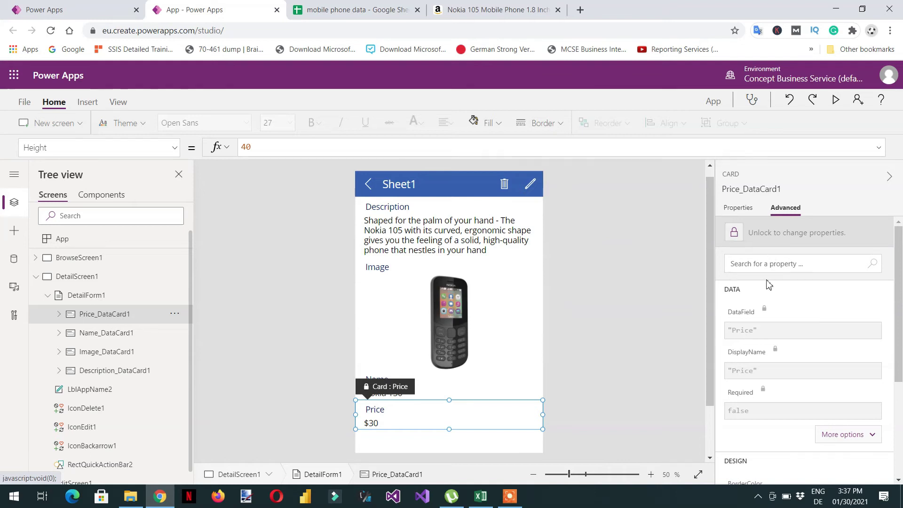
pyautogui.click(735, 235)
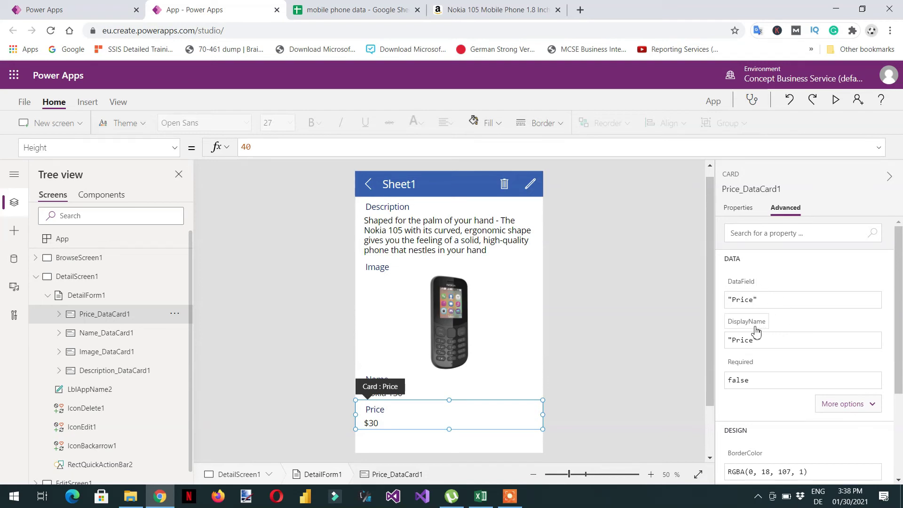
pyautogui.moveTo(759, 329)
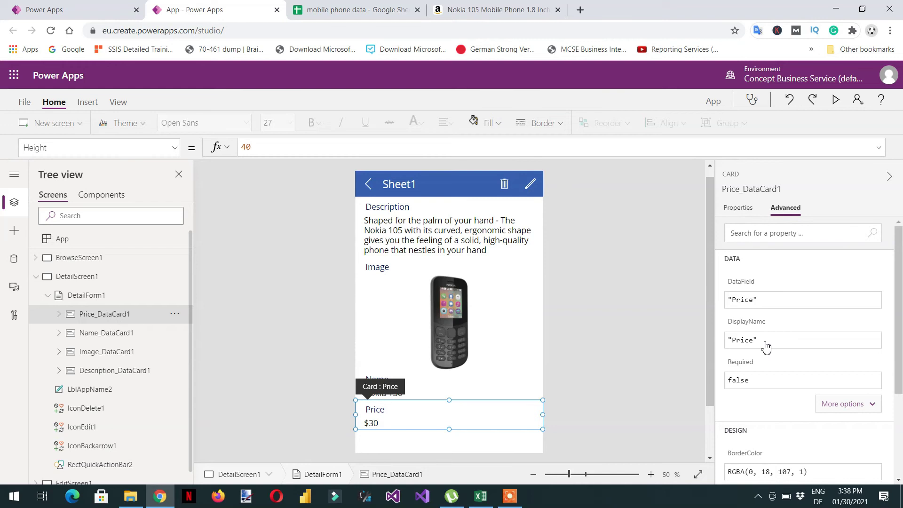
pyautogui.click(766, 342)
pyautogui.hotkey('ctrl', 'shift', 'Left')
pyautogui.press('Left')
pyautogui.press('Left')
pyautogui.press('Left')
pyautogui.press('Left')
pyautogui.press('Left')
pyautogui.write('Latest')
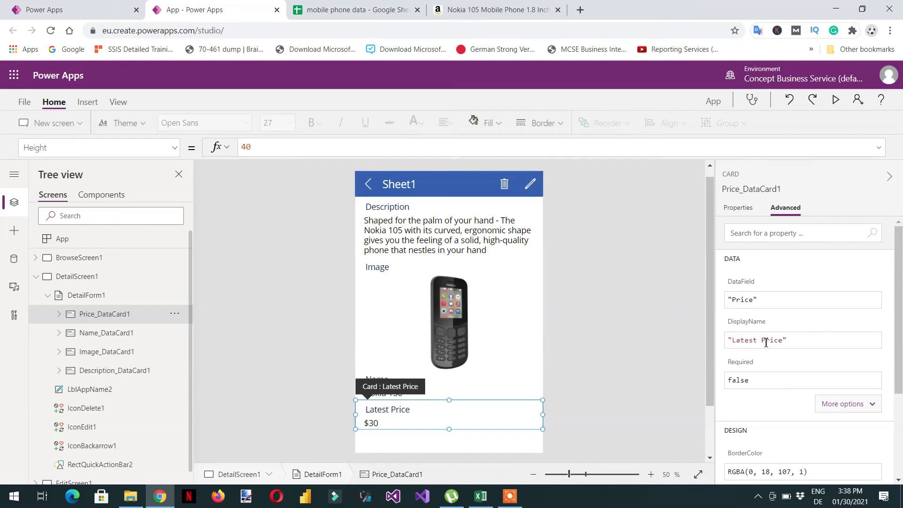
pyautogui.click(619, 337)
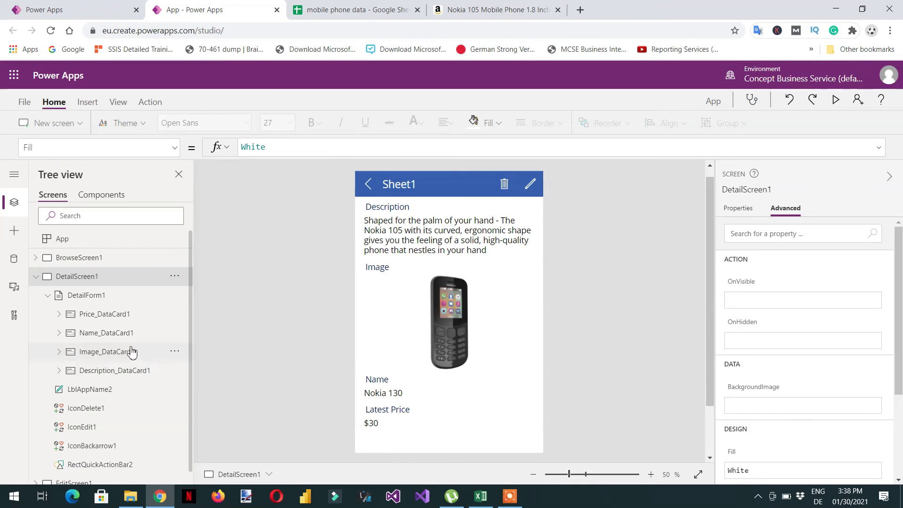
# Unlock the Name data card, set its DataField to "Phone Name", and check the column headers in the Google Sheet.
pyautogui.click(121, 335)
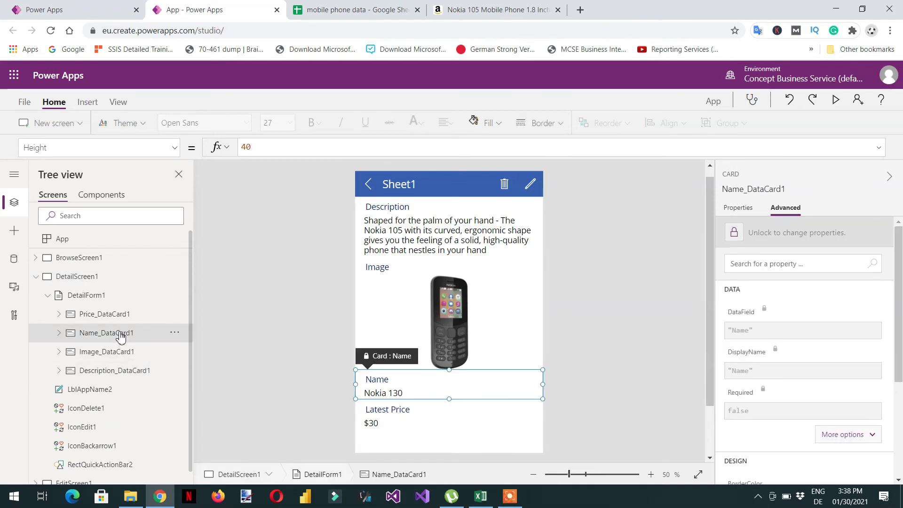
pyautogui.click(741, 233)
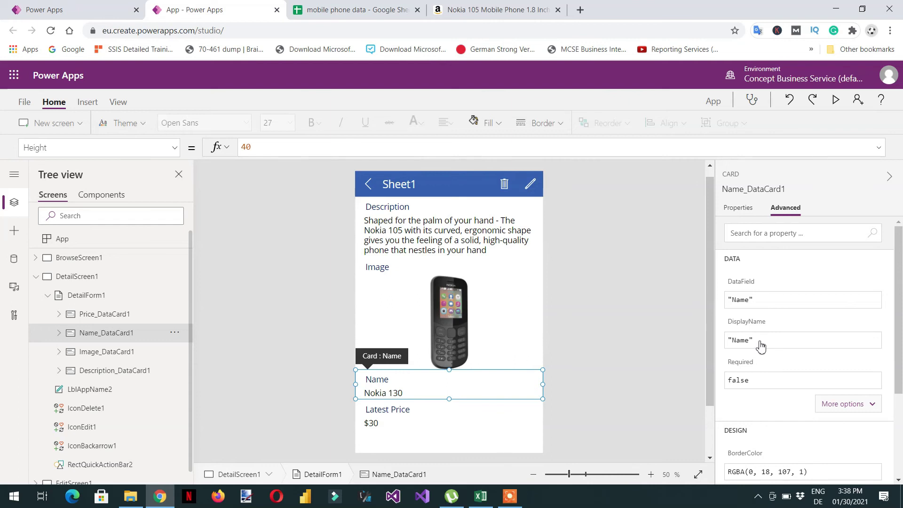
pyautogui.click(769, 301)
pyautogui.write('Phone')
pyautogui.click(368, 5)
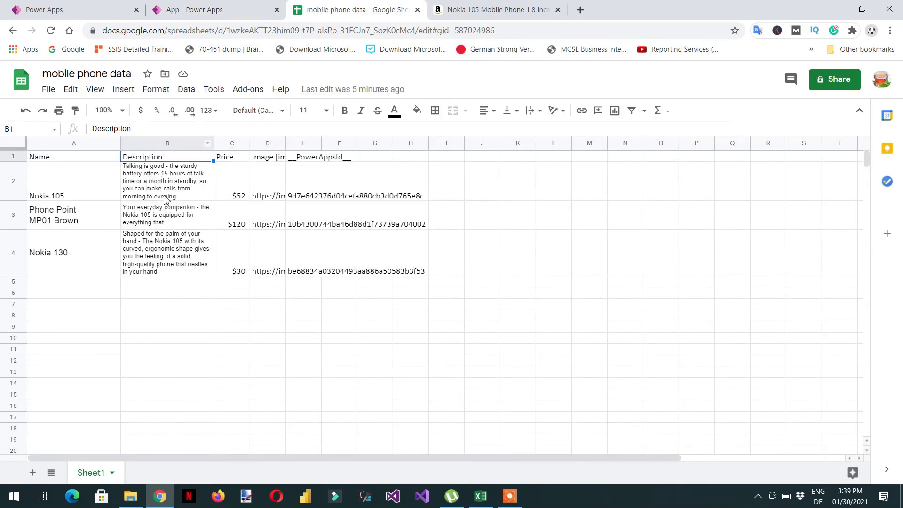
pyautogui.click(205, 8)
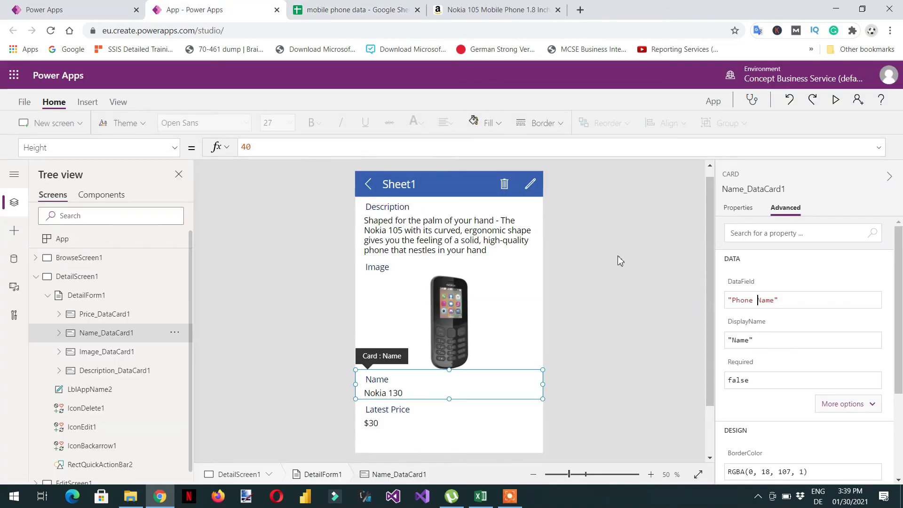